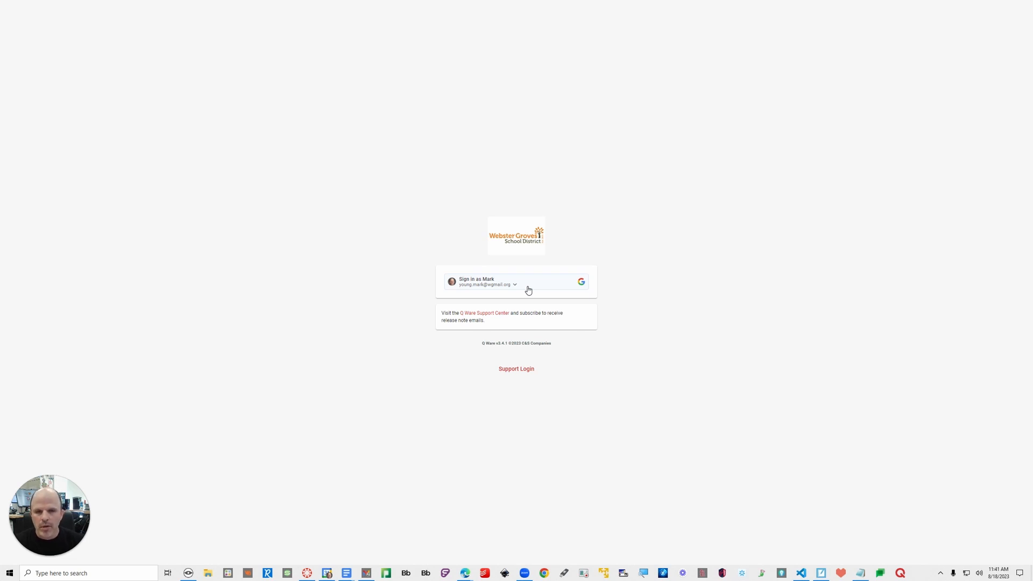
Step: Sign in to the work order system with the school district Google account
click(528, 291)
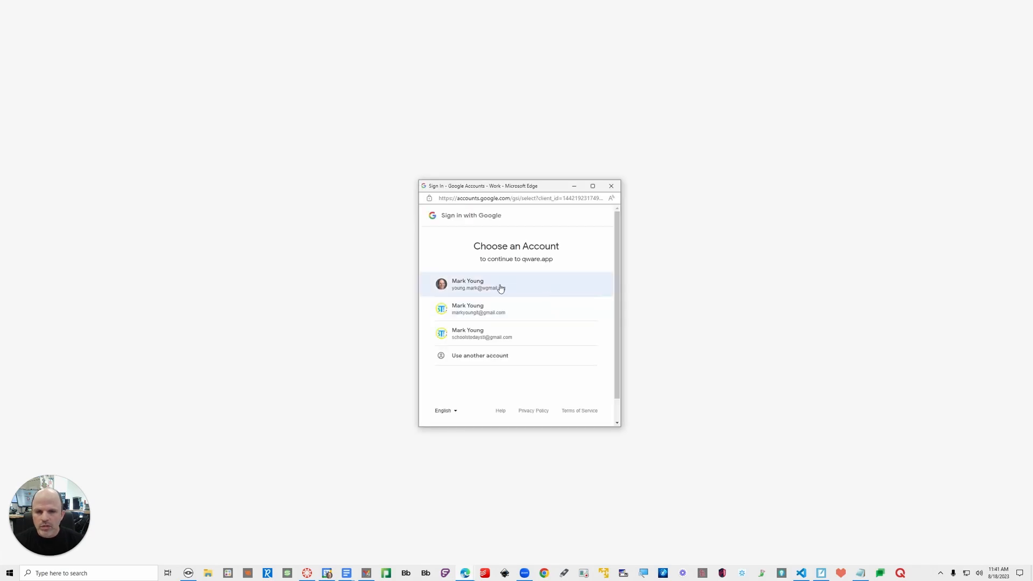
click(527, 291)
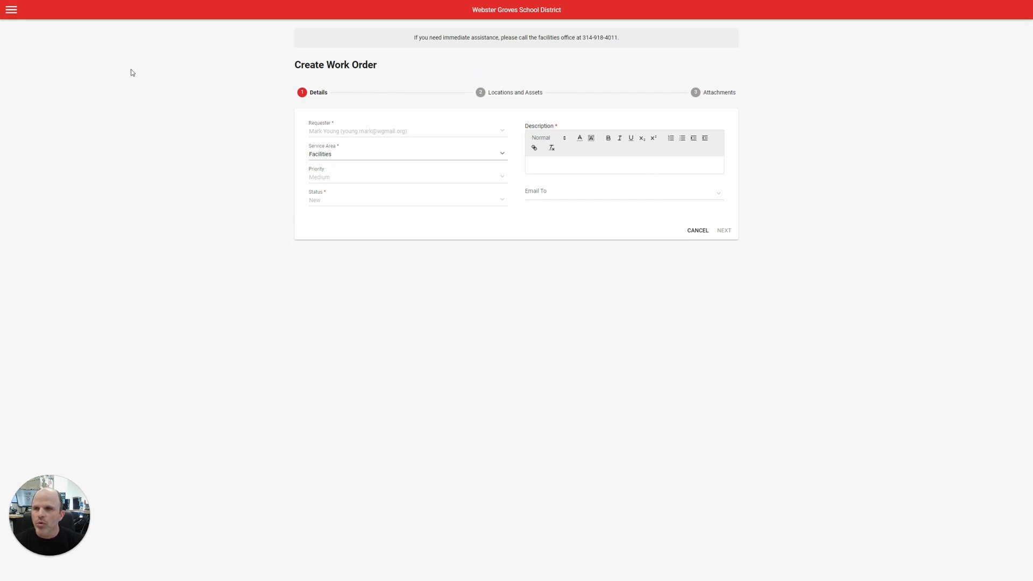
Step: Look through the work order charts on the dashboard and view the monthly work order calendar
click(11, 10)
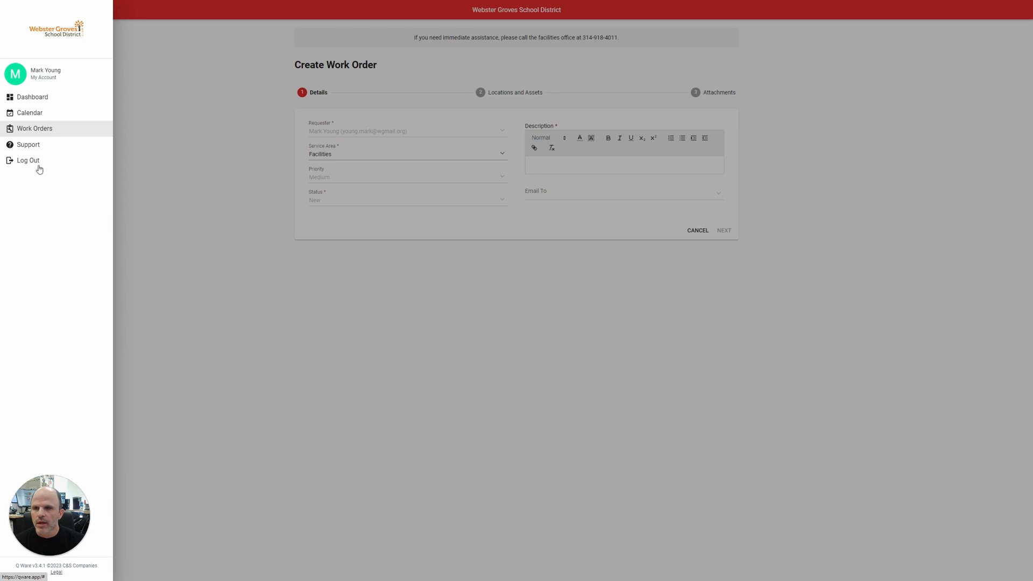
click(44, 98)
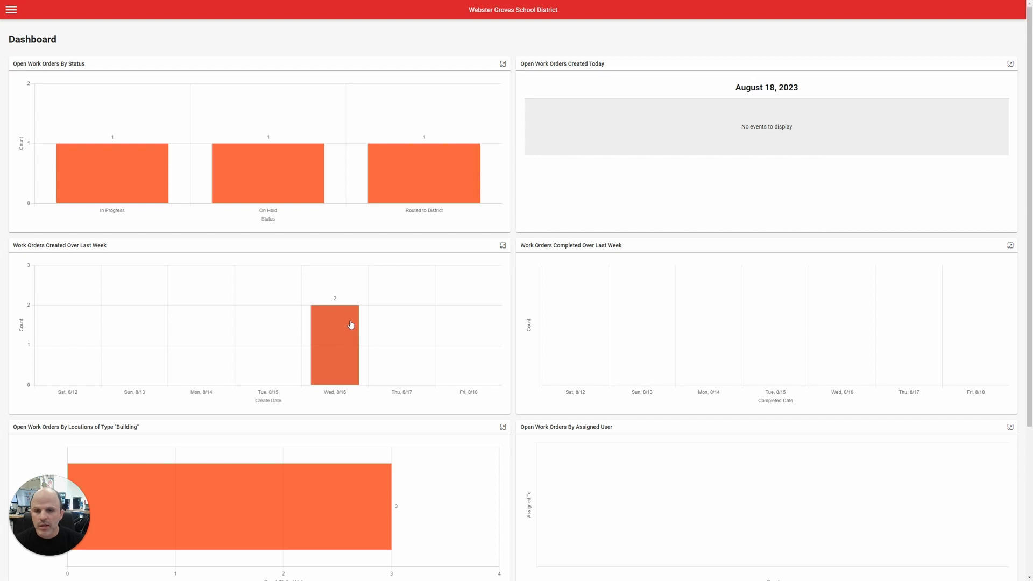
scroll(349, 325, down, 4)
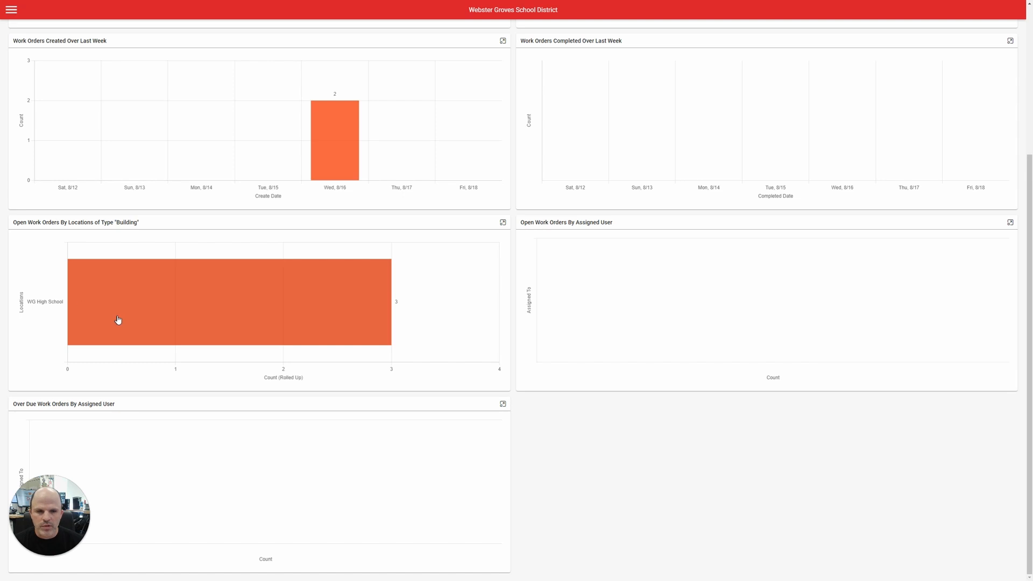
scroll(231, 327, up, 4)
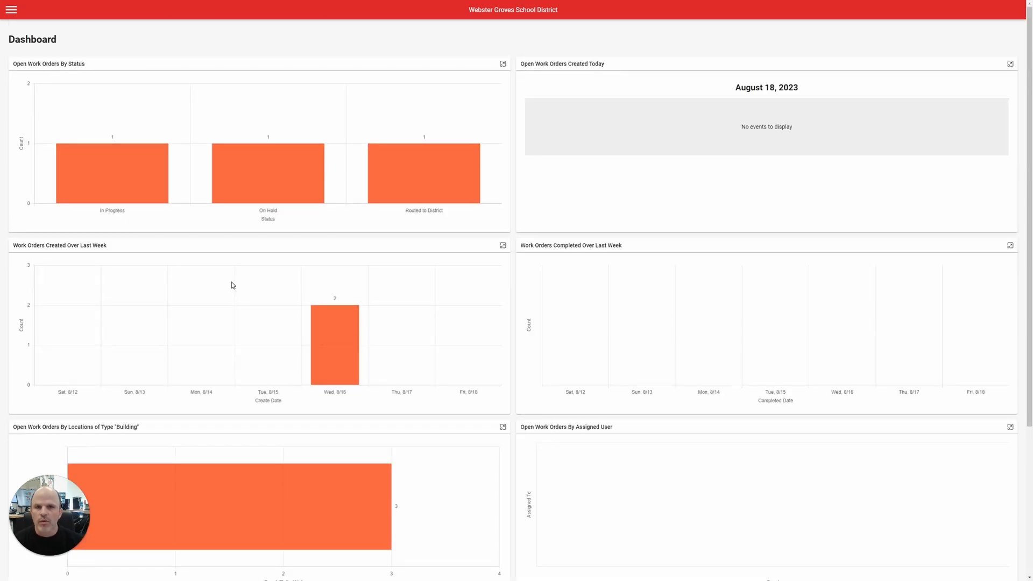
click(10, 10)
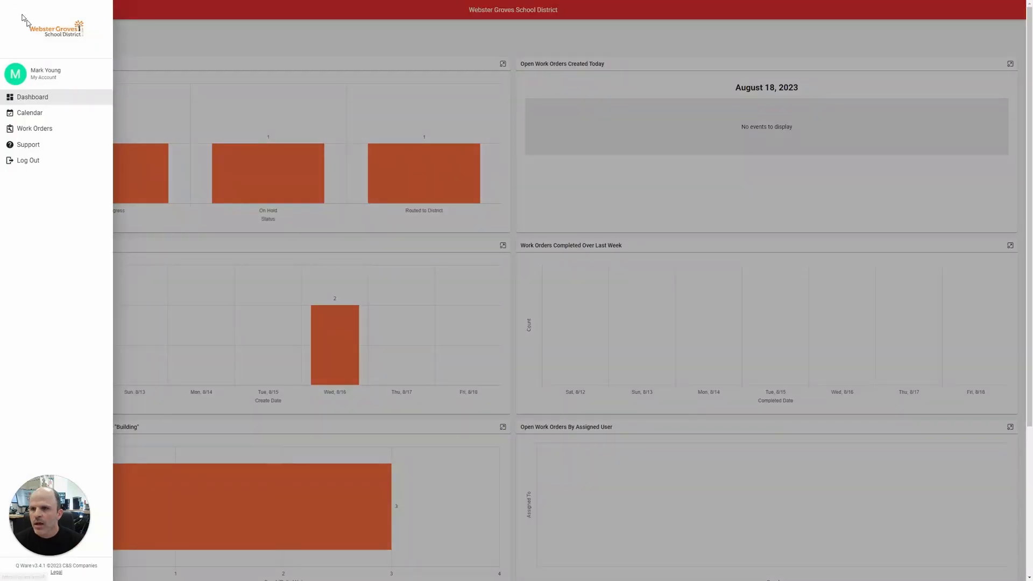
click(33, 112)
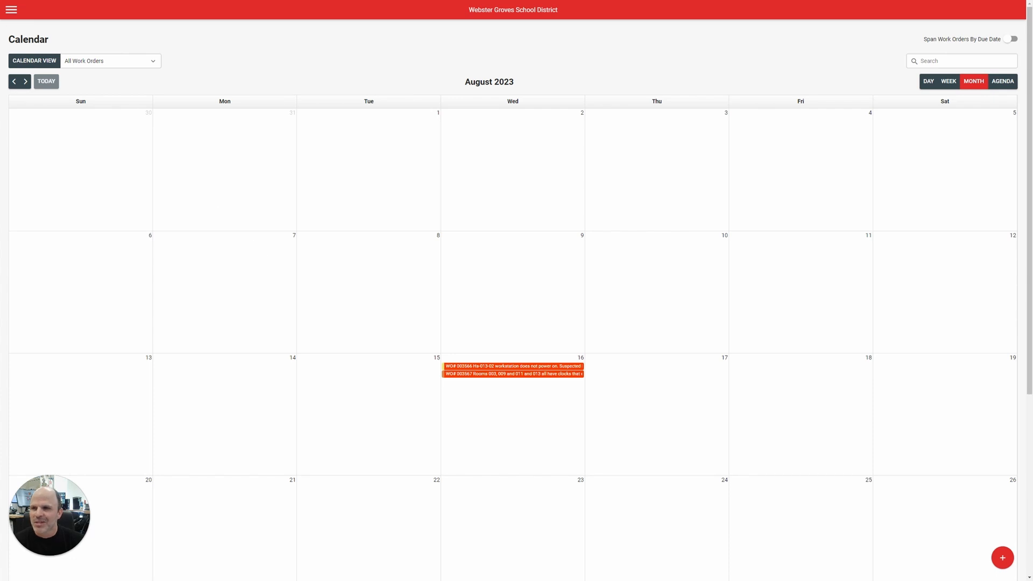
Step: Go to the work order list and open the On Hold order about classroom clocks to read its description
click(10, 11)
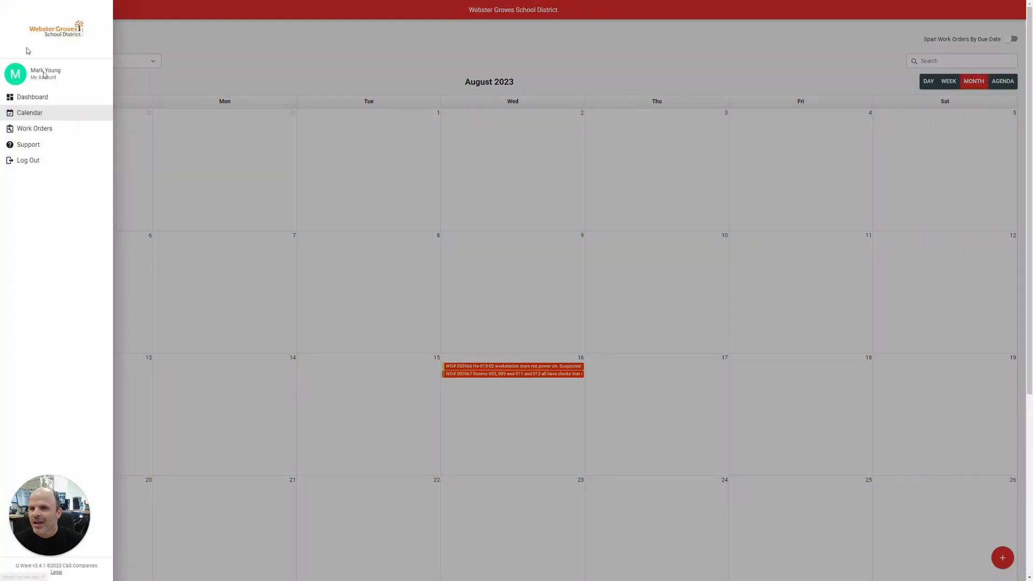
click(45, 132)
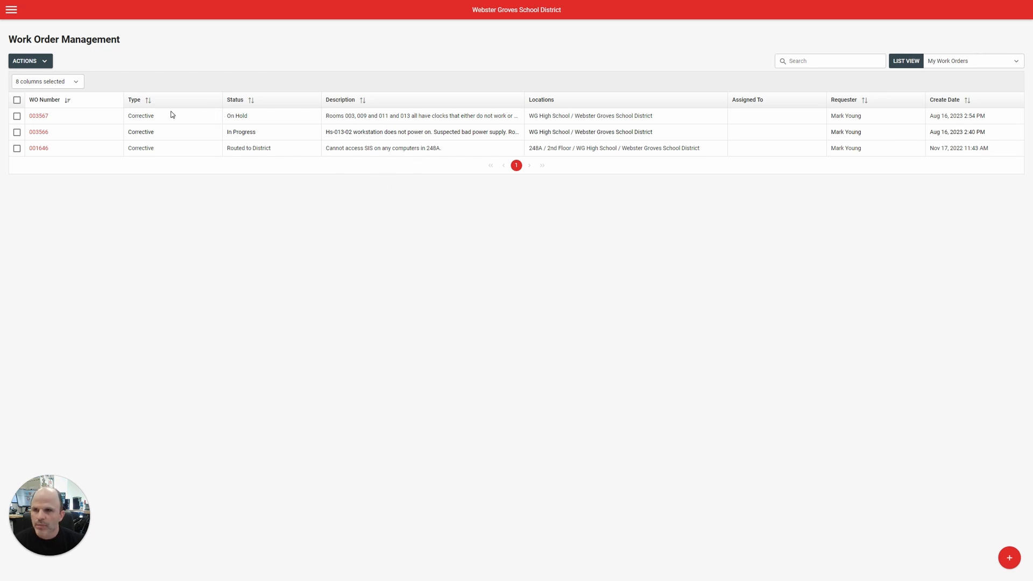
click(41, 117)
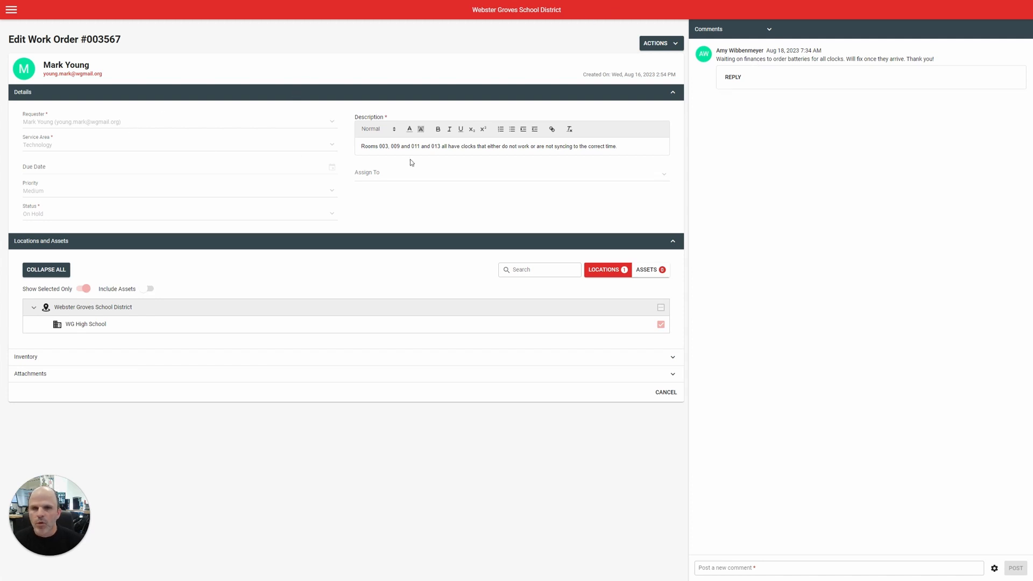
drag(371, 146, 612, 146)
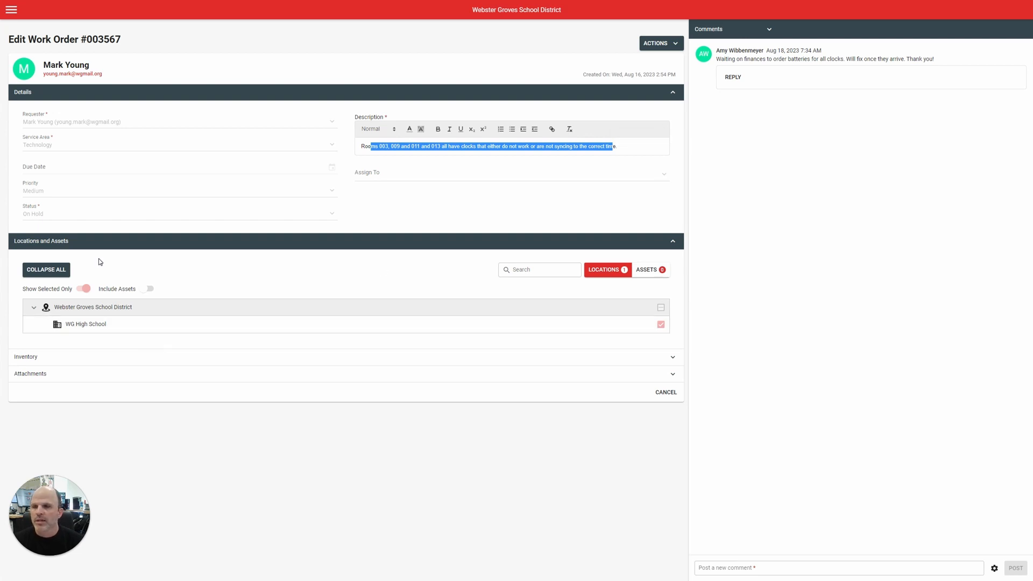
Step: Create a new work order from the work order list with service area Technology and the description "Sample description", and proceed to its locations
click(5, 12)
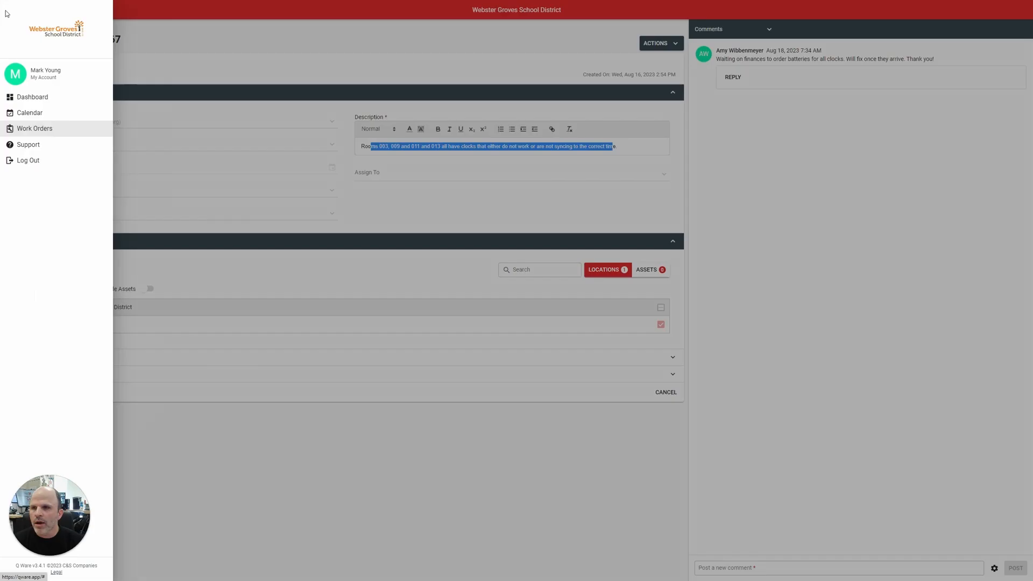
click(46, 134)
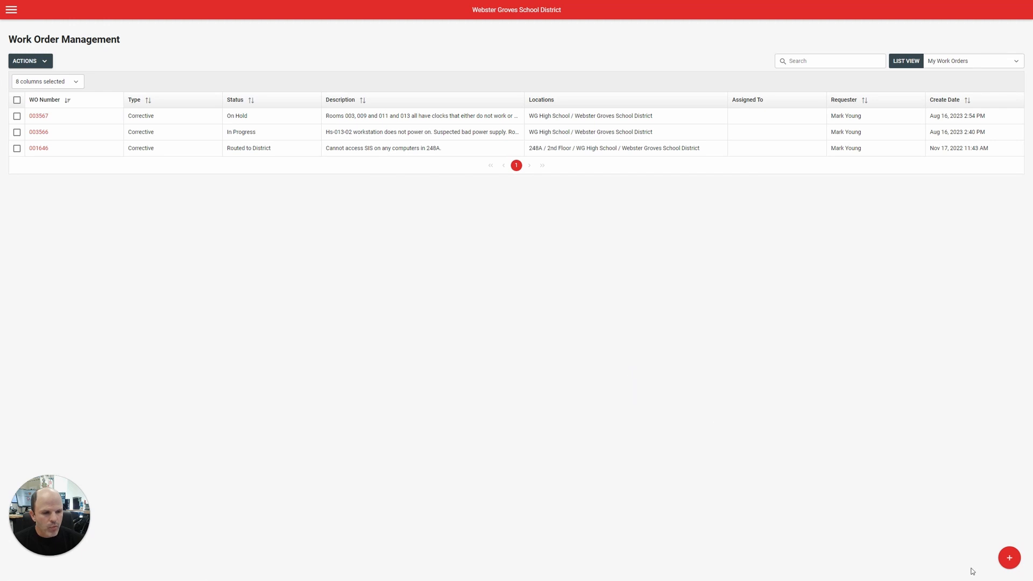
click(1010, 560)
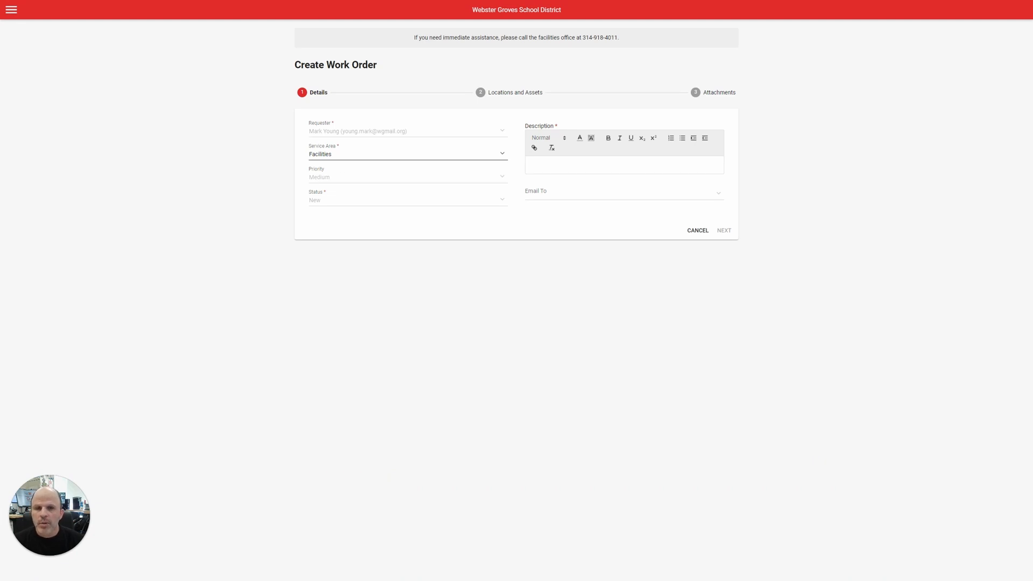
click(504, 154)
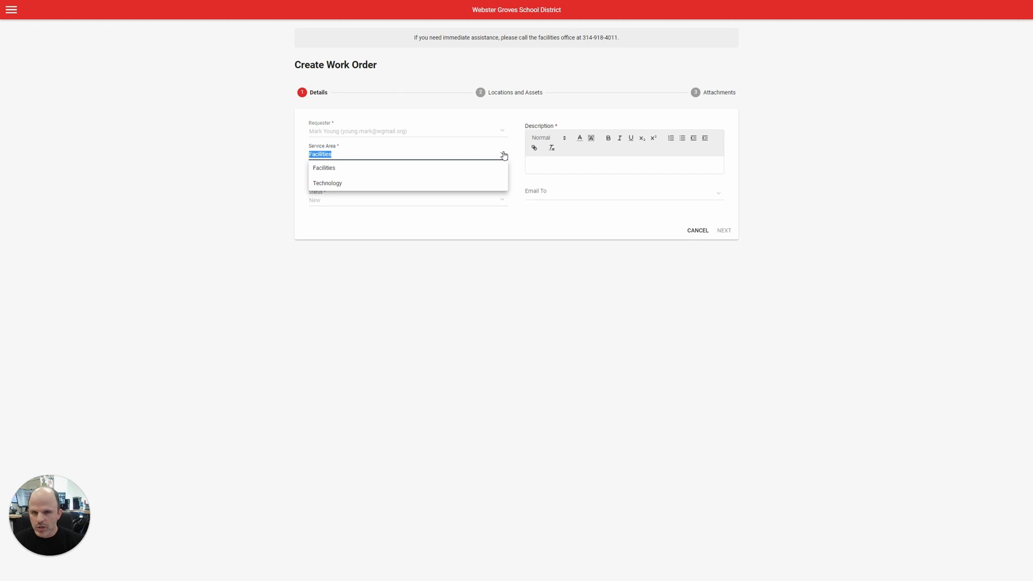
click(380, 183)
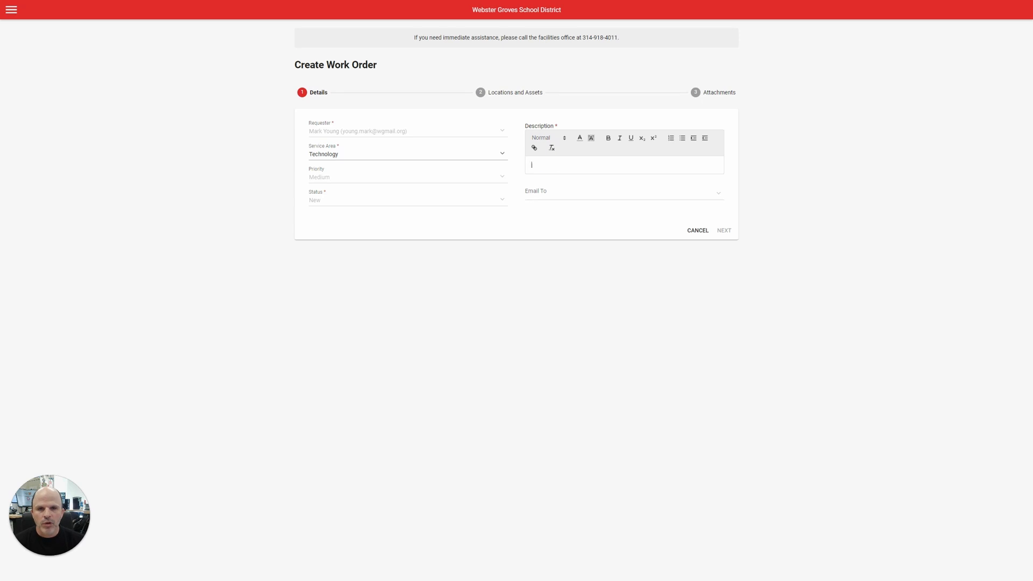
text(Samp)
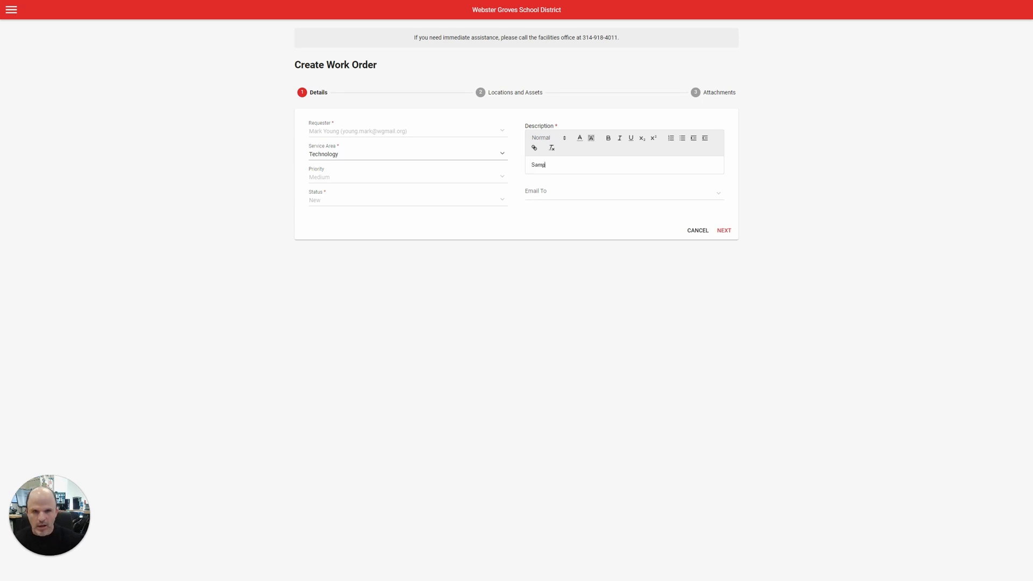
text(le description.)
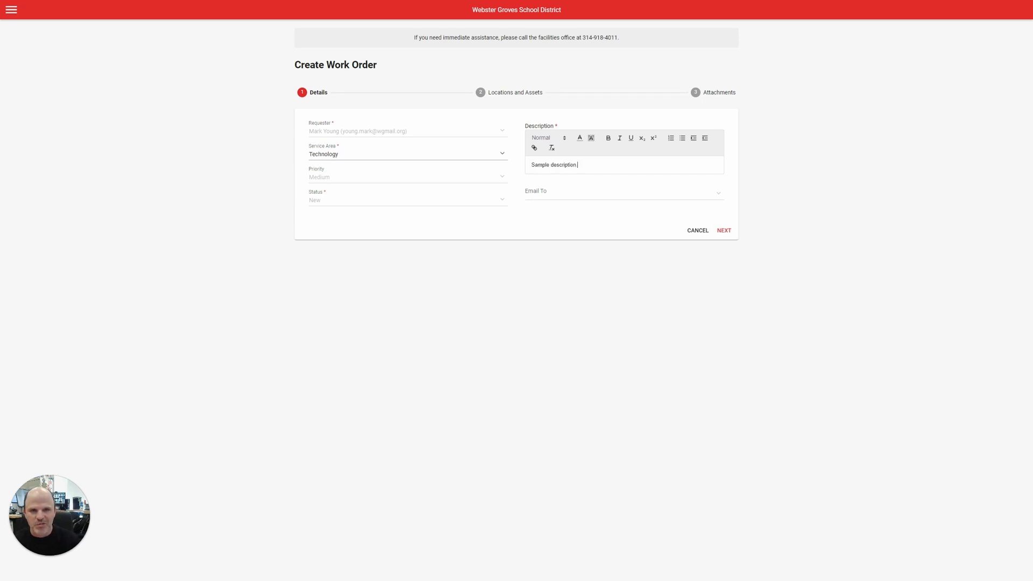
click(725, 231)
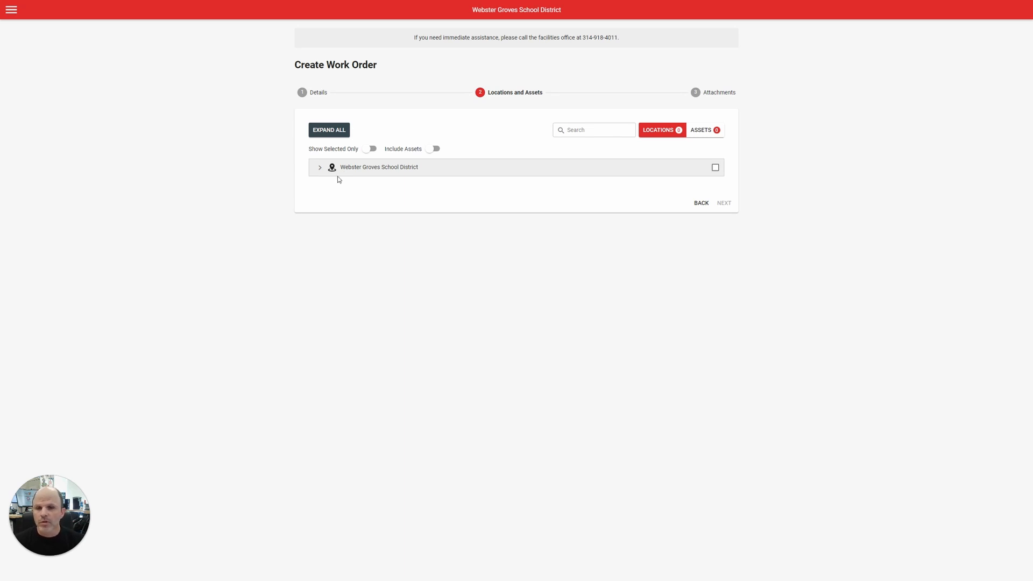
Step: Select WG High School and its 2nd Floor room 248A as the work order's locations, and continue to the attachments
click(320, 167)
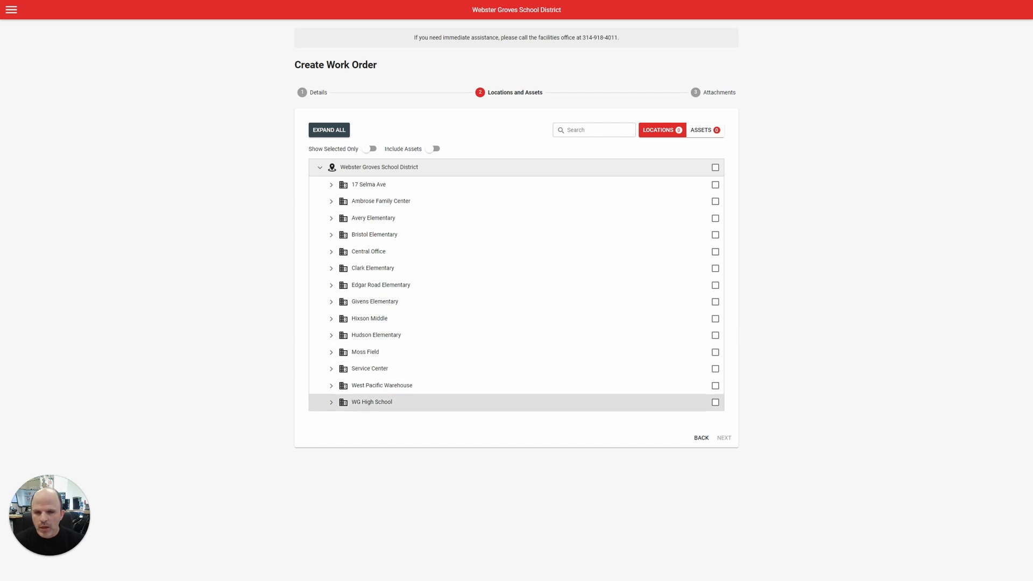
click(332, 404)
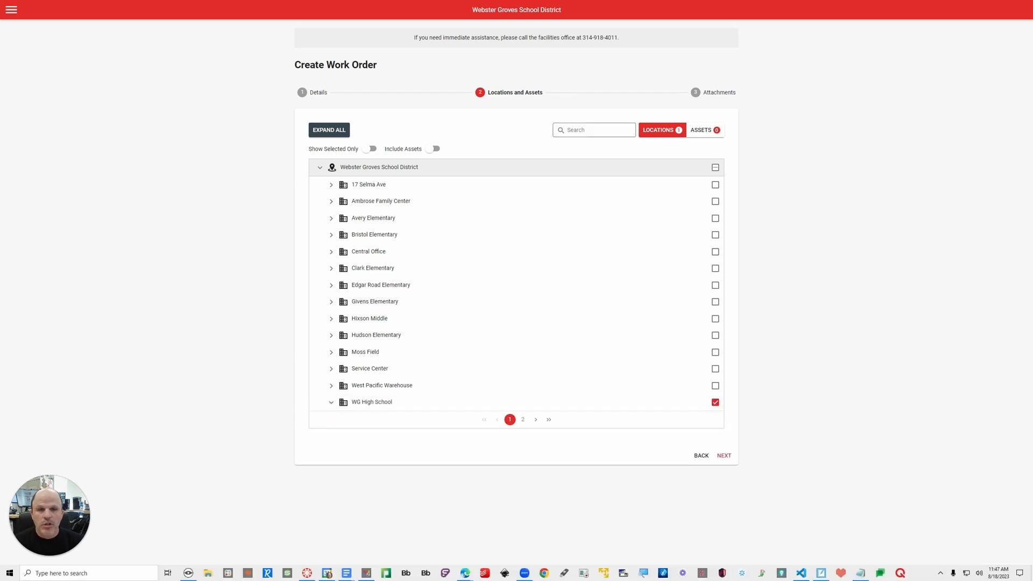
click(594, 130)
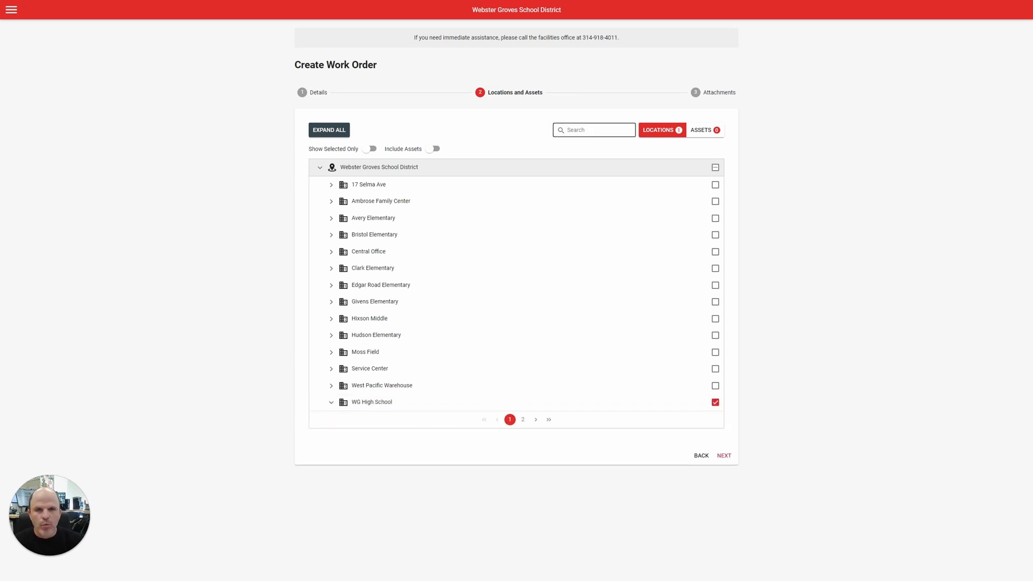
text(248)
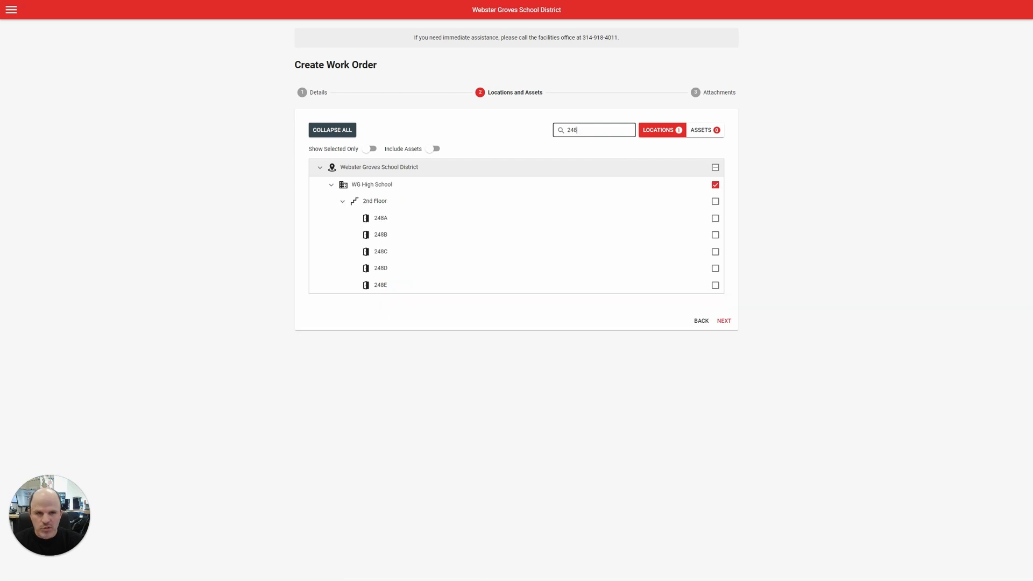
text(a)
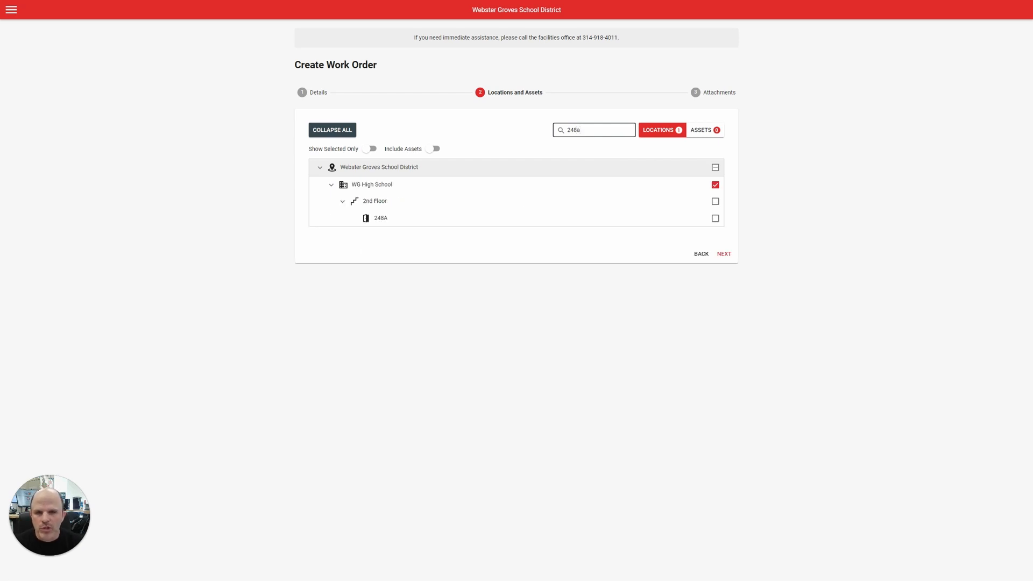
click(715, 219)
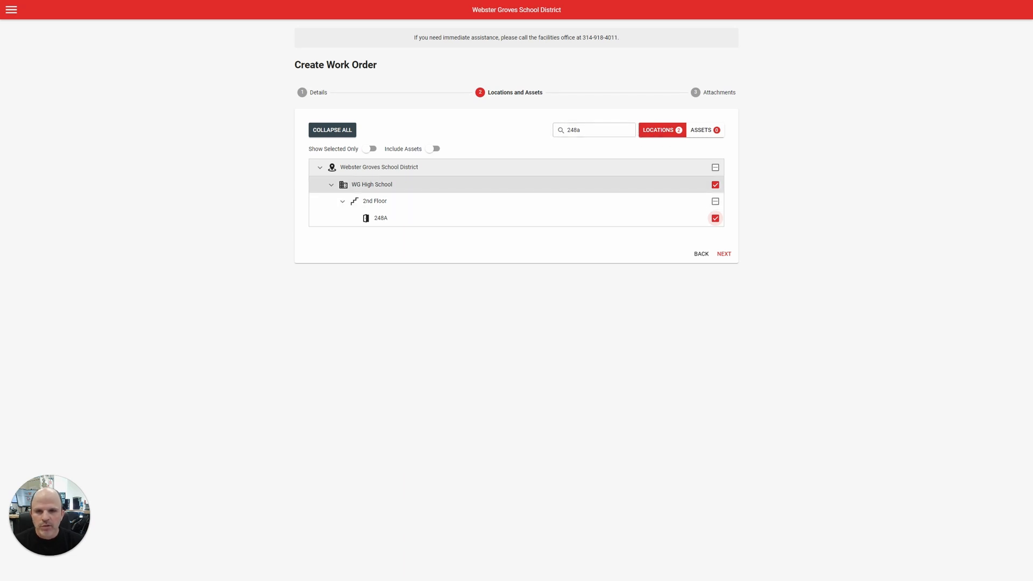
click(578, 135)
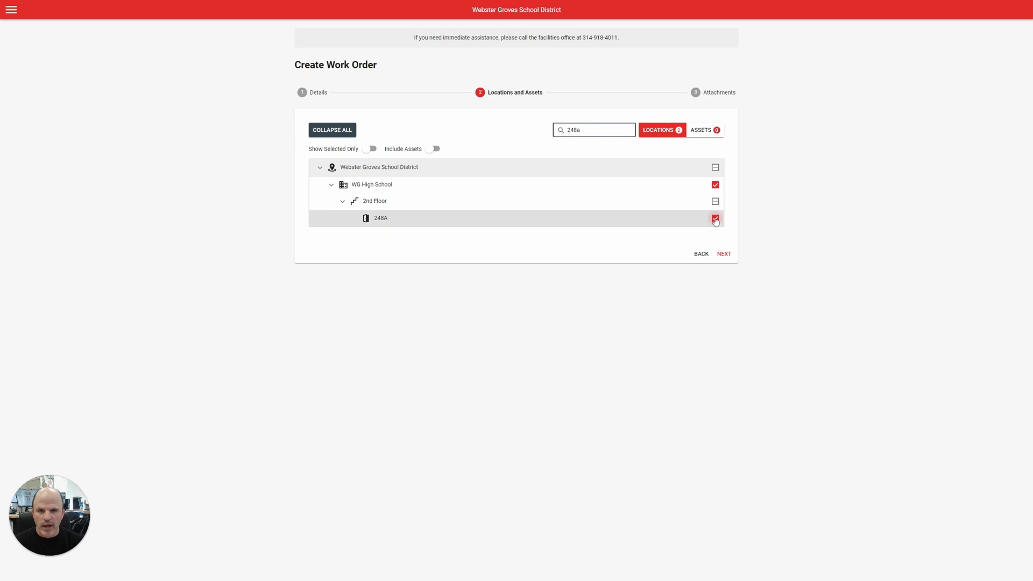
click(726, 256)
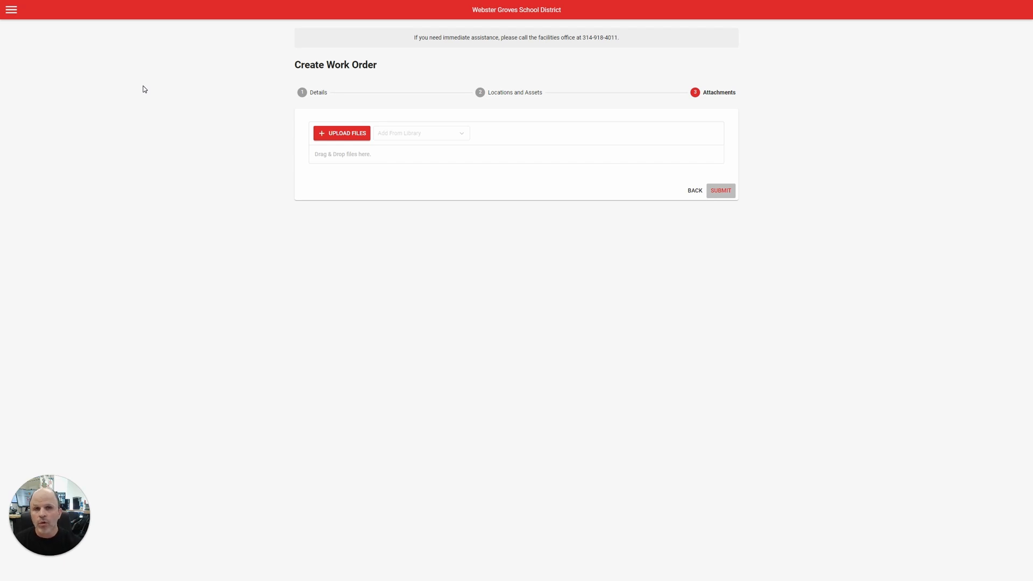
Step: Return to the work order list and discard the unsaved new work order
click(11, 10)
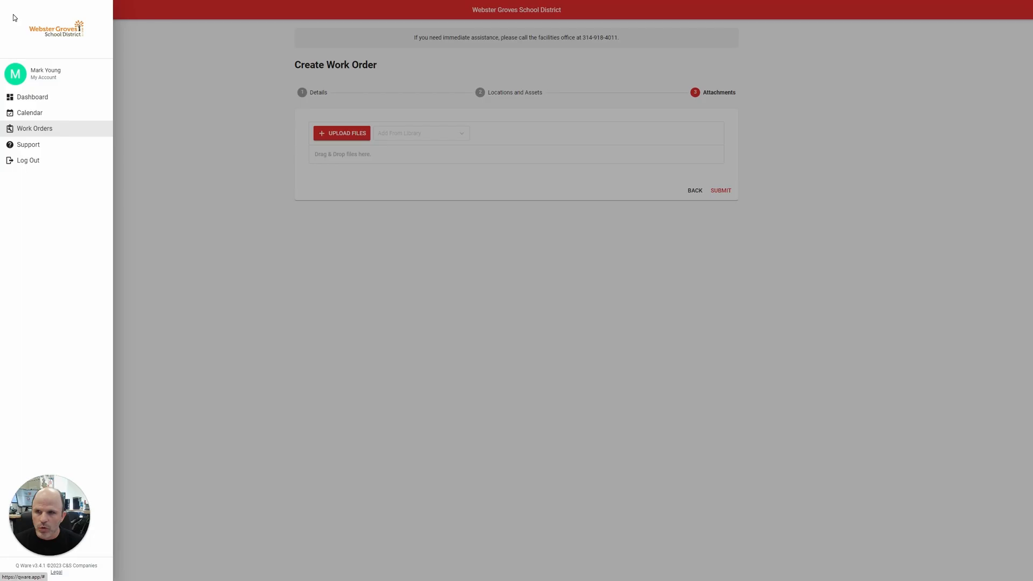
click(34, 129)
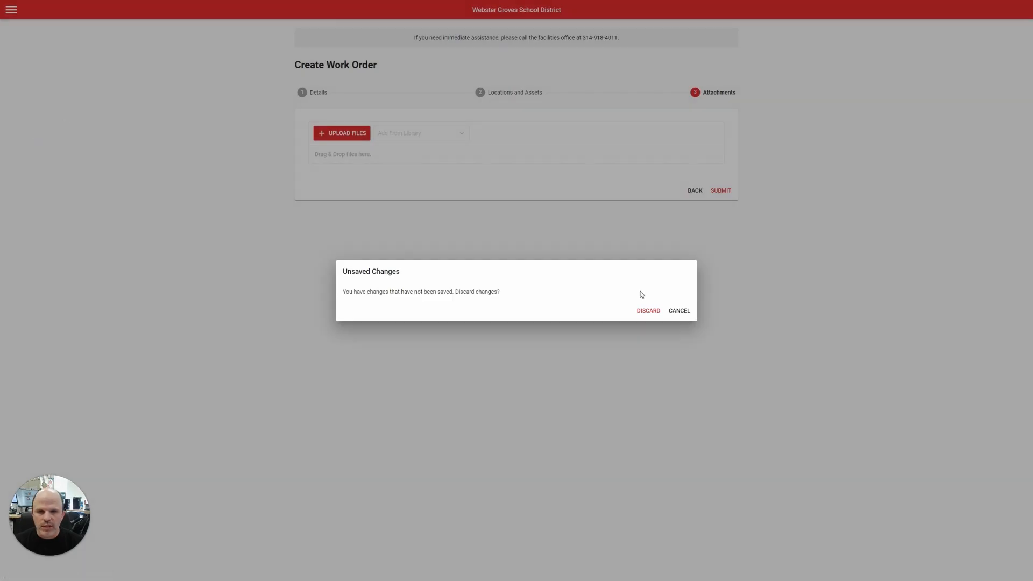
click(649, 312)
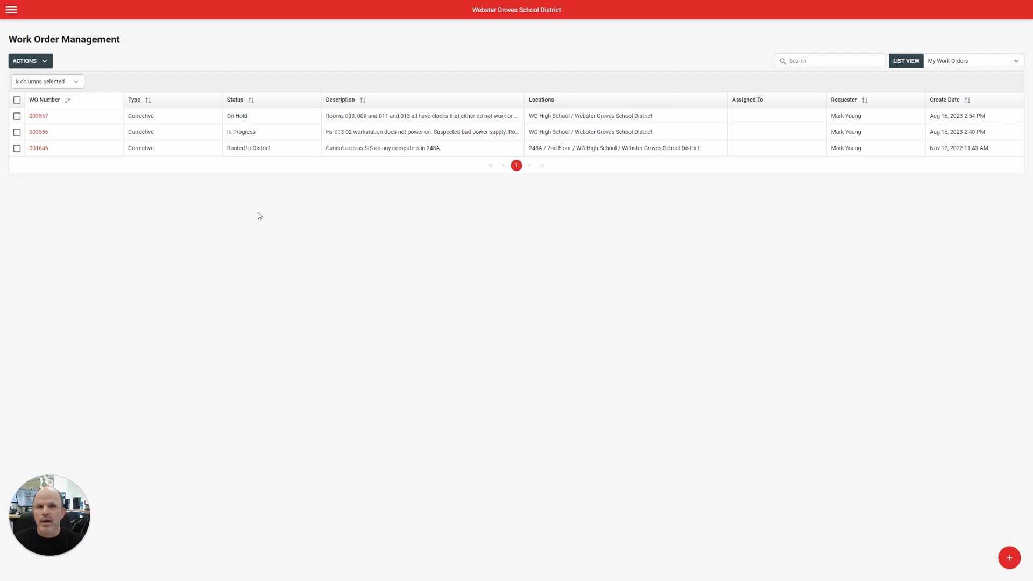
Step: Reopen the On Hold work order about classroom clocks, read its comment and open a reply to it
click(38, 116)
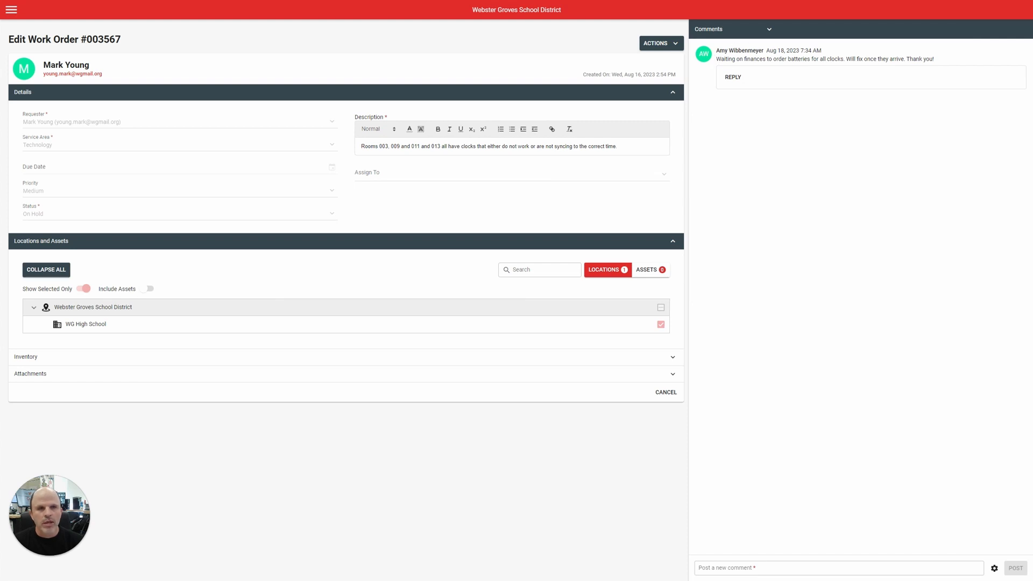
drag(715, 58, 940, 60)
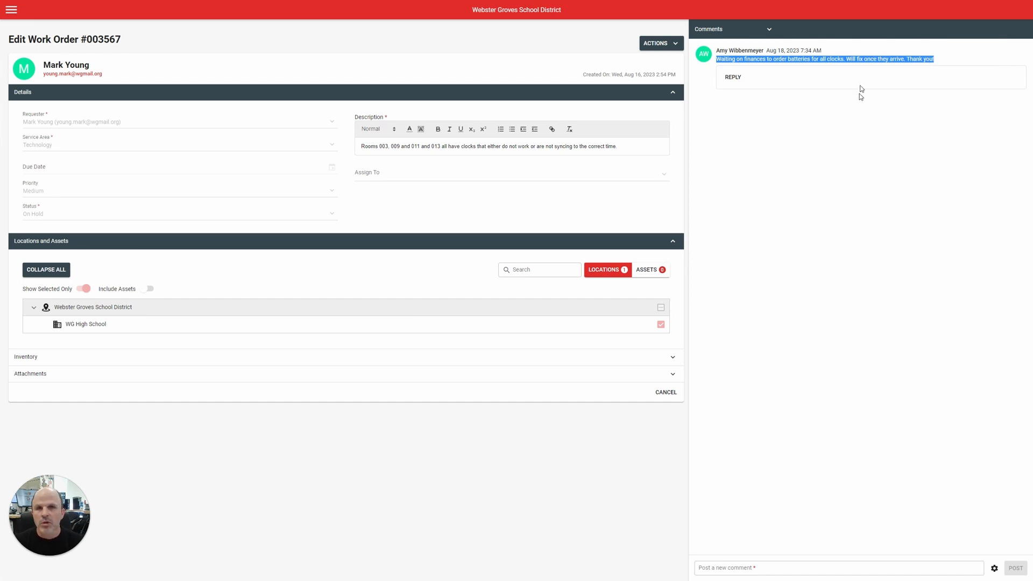
click(733, 79)
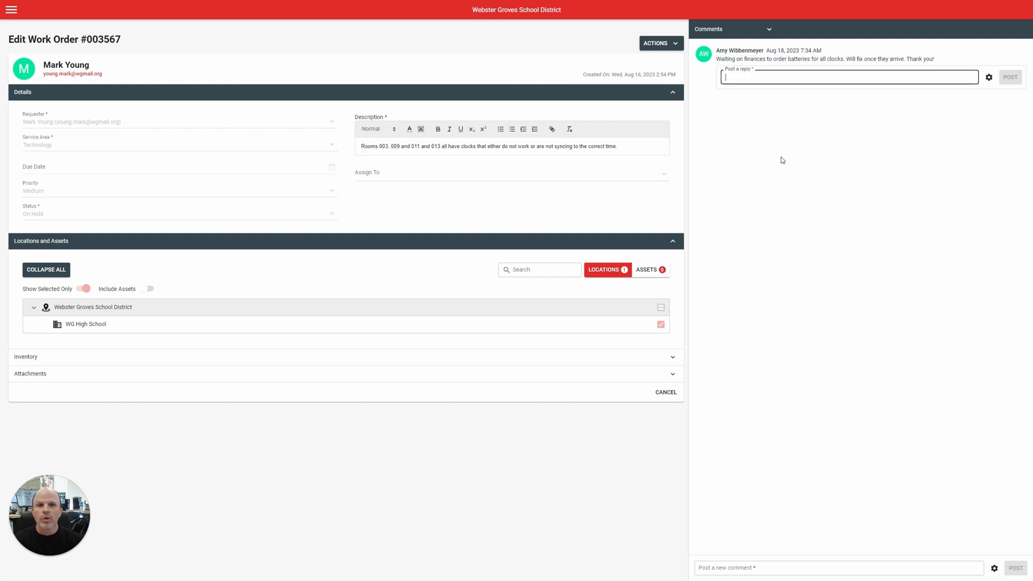